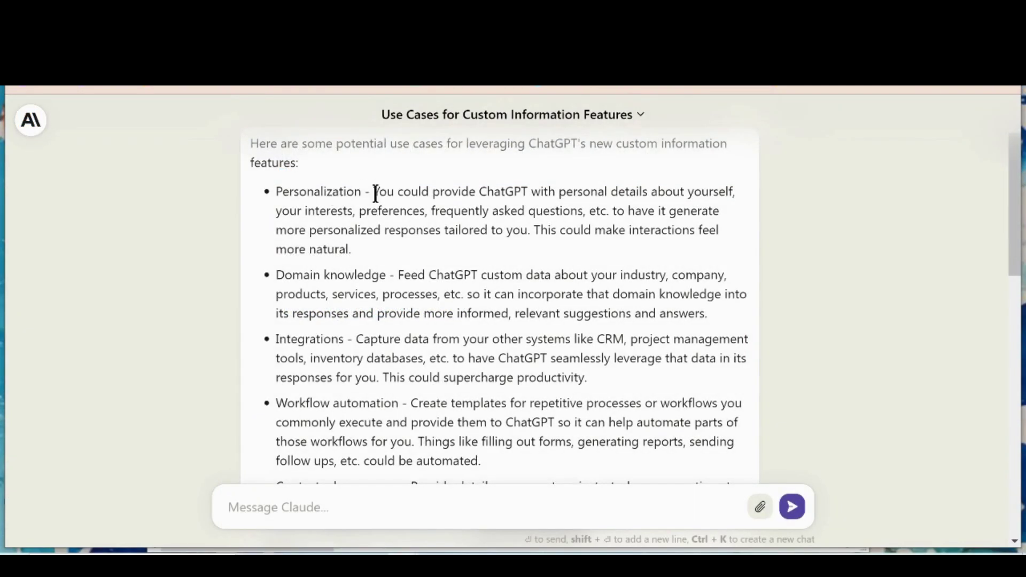
# Step: Read through Claude's suggested use cases for ChatGPT's custom information features, from Personalization to Personal assistant
pyautogui.moveTo(374, 192); pyautogui.dragTo(396, 250)
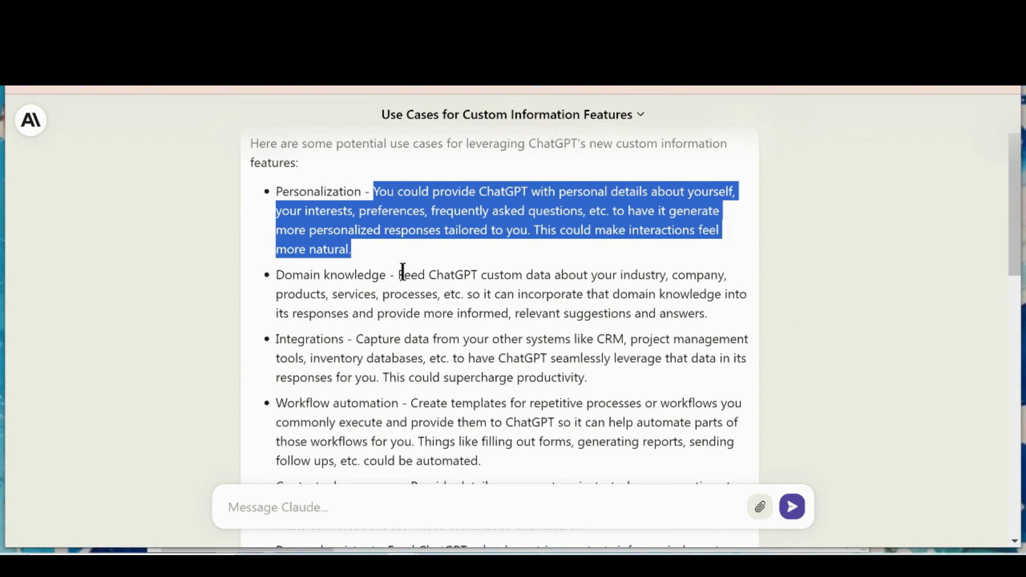
pyautogui.click(403, 273)
pyautogui.moveTo(403, 275); pyautogui.dragTo(723, 326)
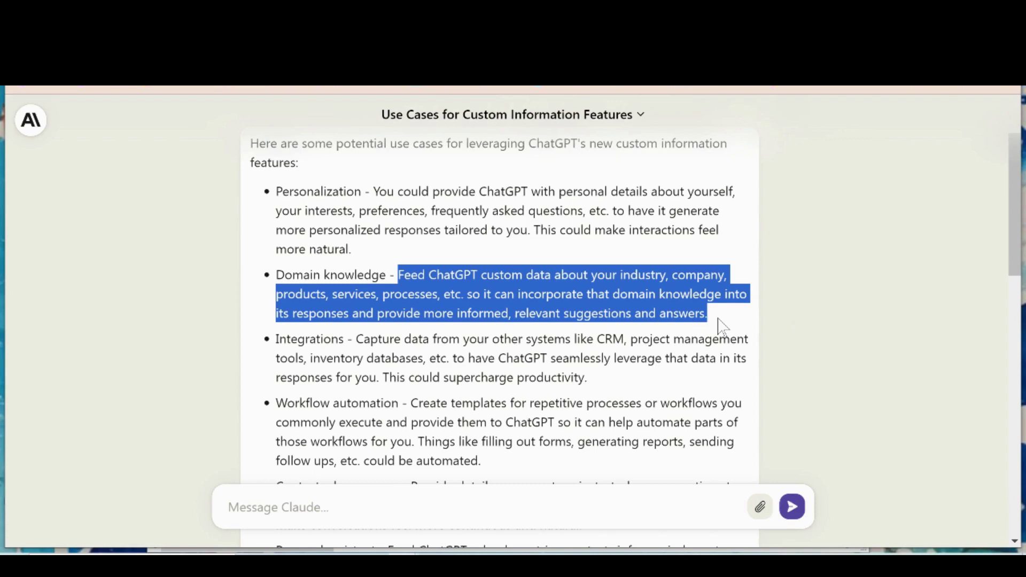
pyautogui.click(358, 342)
pyautogui.moveTo(359, 342); pyautogui.dragTo(619, 382)
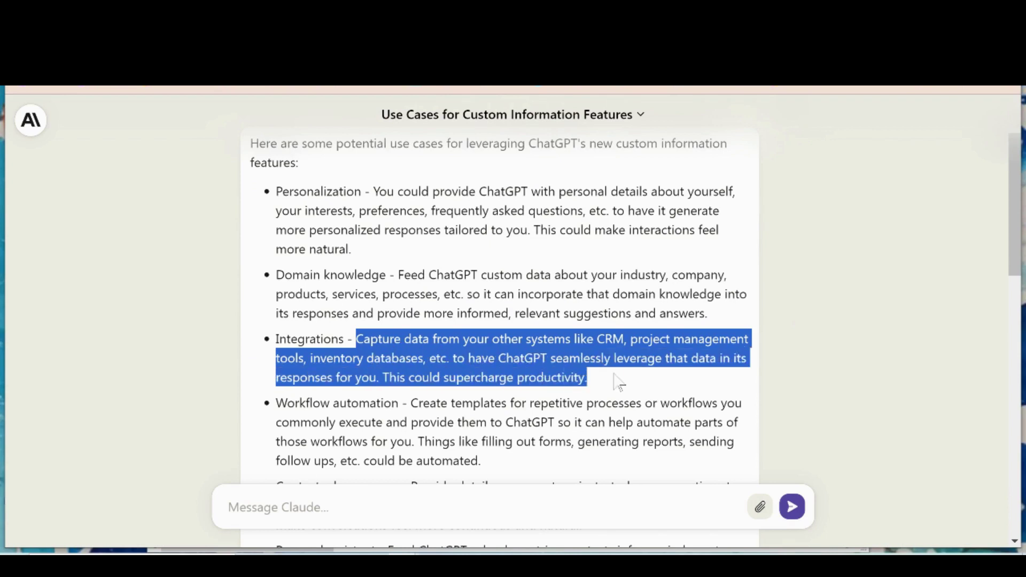
pyautogui.scroll(-3, 619, 383)
pyautogui.moveTo(410, 244); pyautogui.dragTo(514, 307)
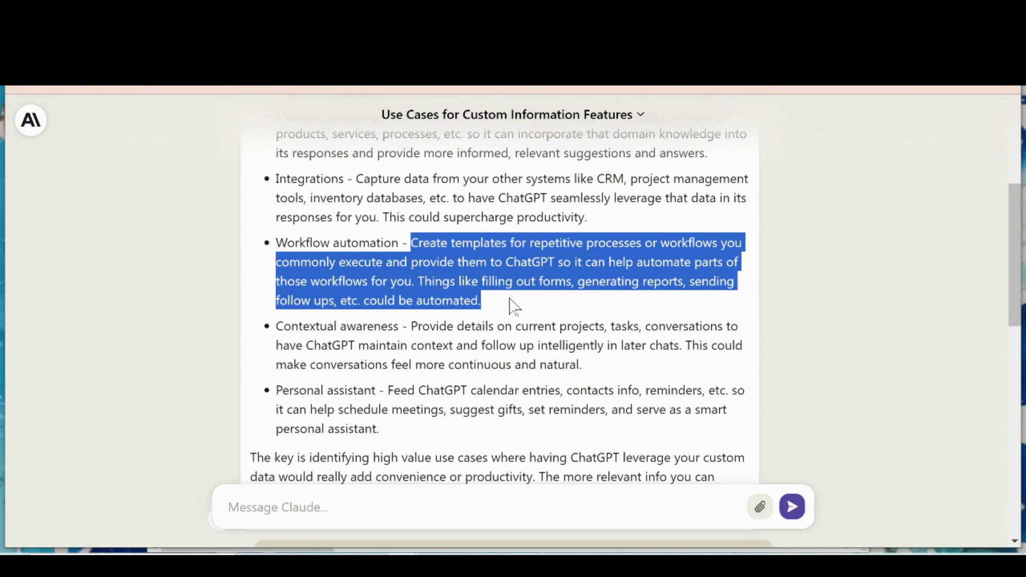
pyautogui.click(419, 325)
pyautogui.scroll(-2, 419, 325)
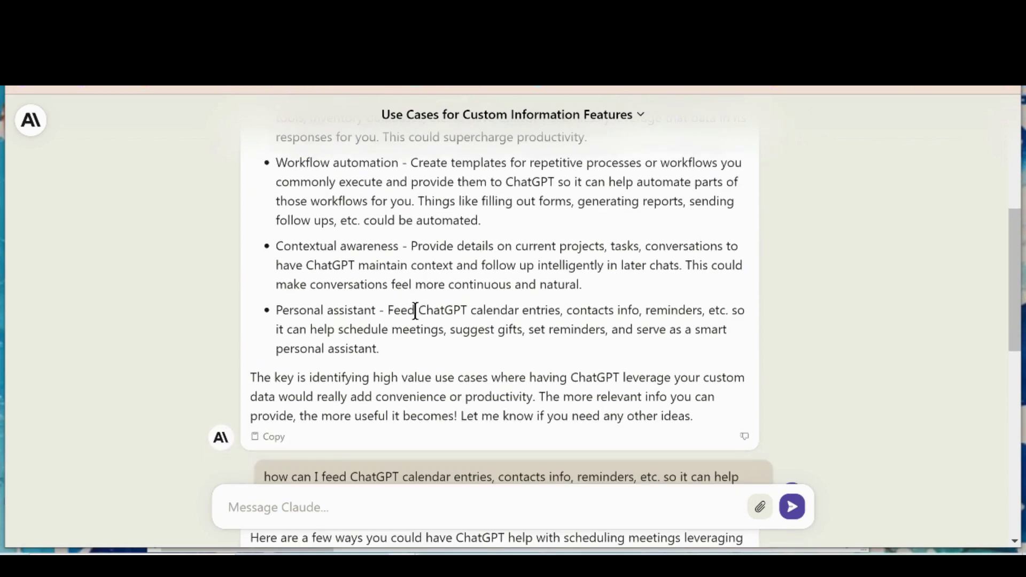
pyautogui.moveTo(411, 247); pyautogui.dragTo(639, 299)
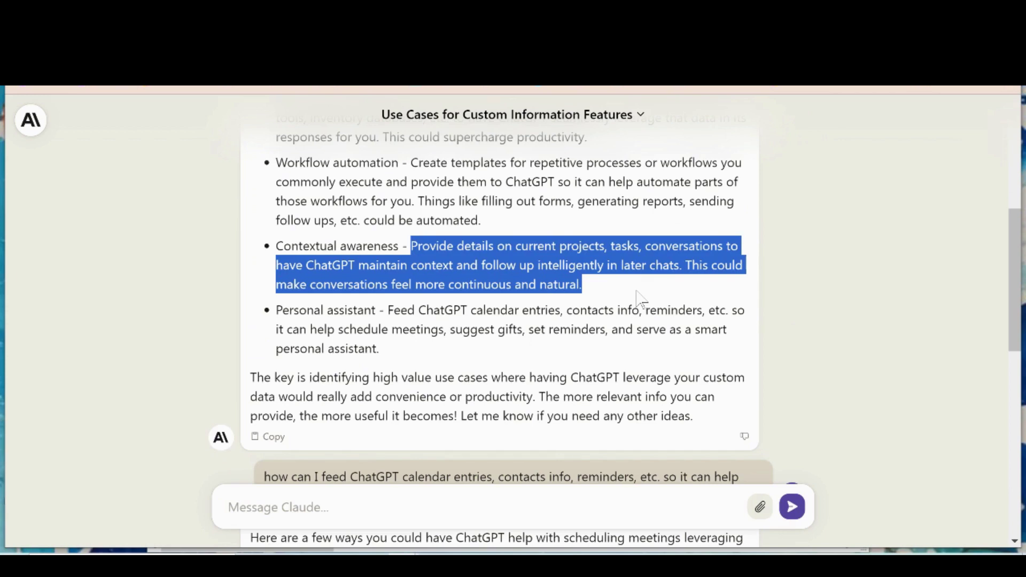
pyautogui.click(388, 309)
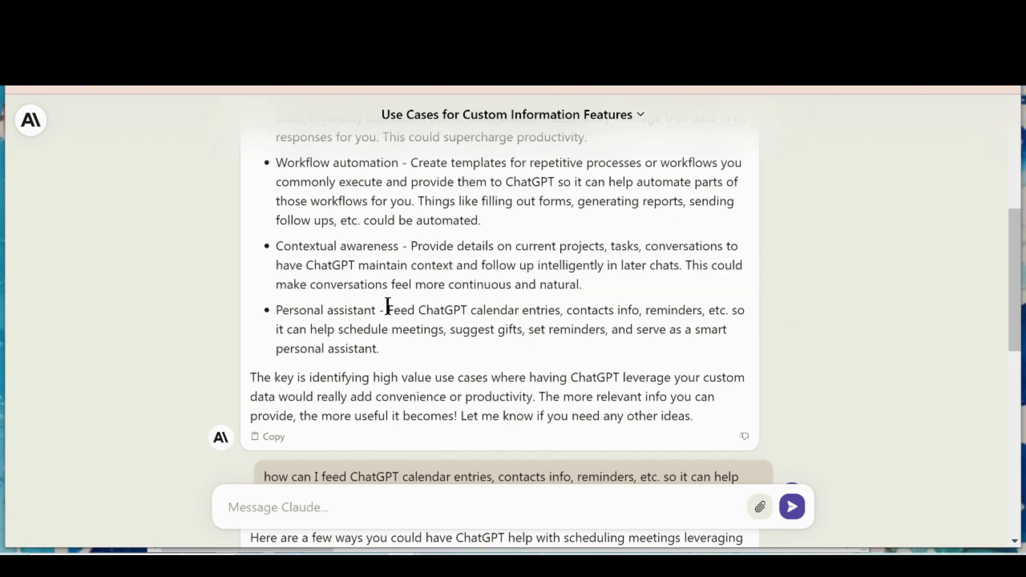
pyautogui.moveTo(388, 308); pyautogui.dragTo(395, 350)
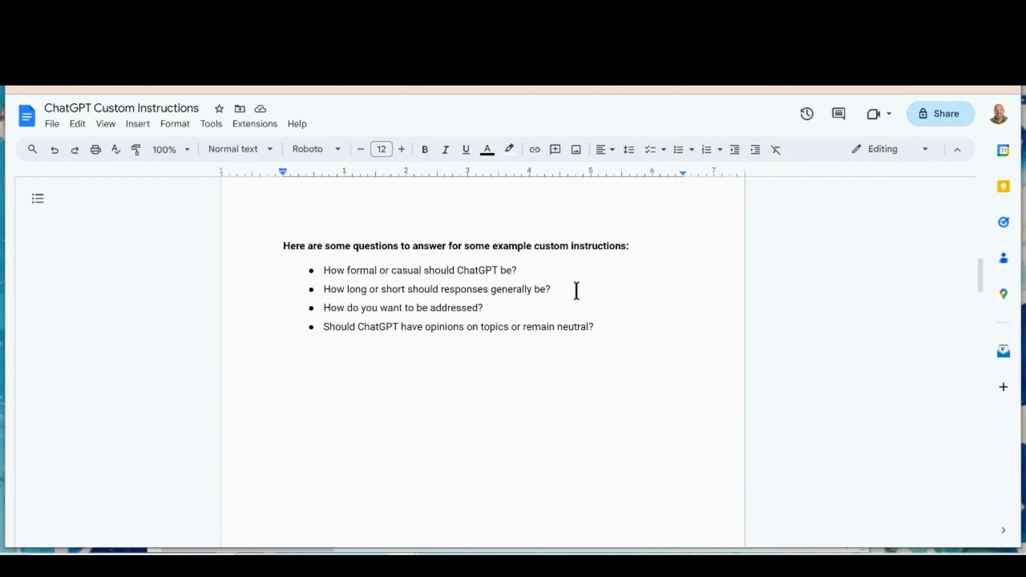
# Step: In the ChatGPT Custom Instructions Google Doc, review the guiding questions, the two example answers and the writing sample
pyautogui.moveTo(331, 308); pyautogui.dragTo(494, 303)
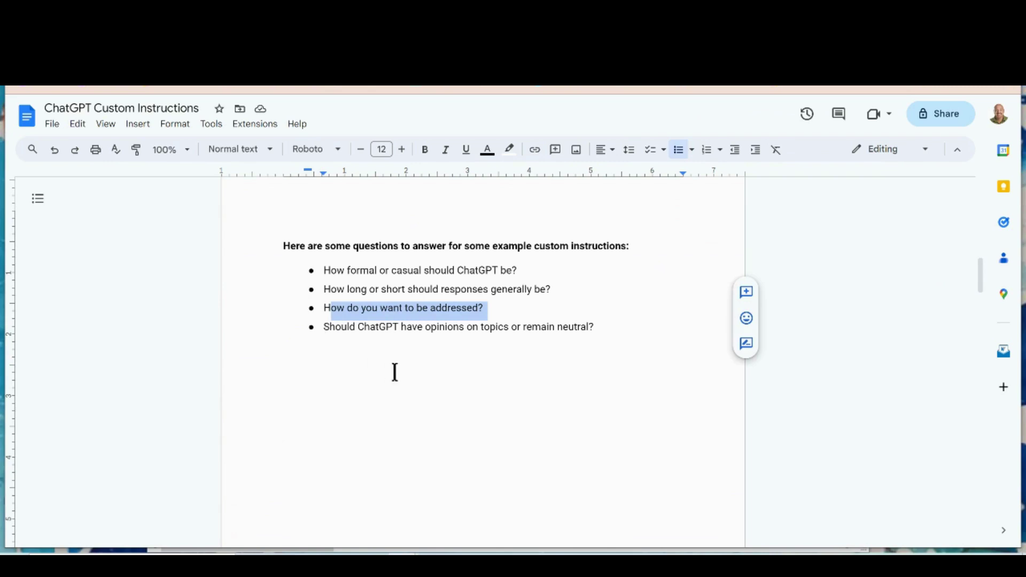
pyautogui.scroll(-10, 395, 373)
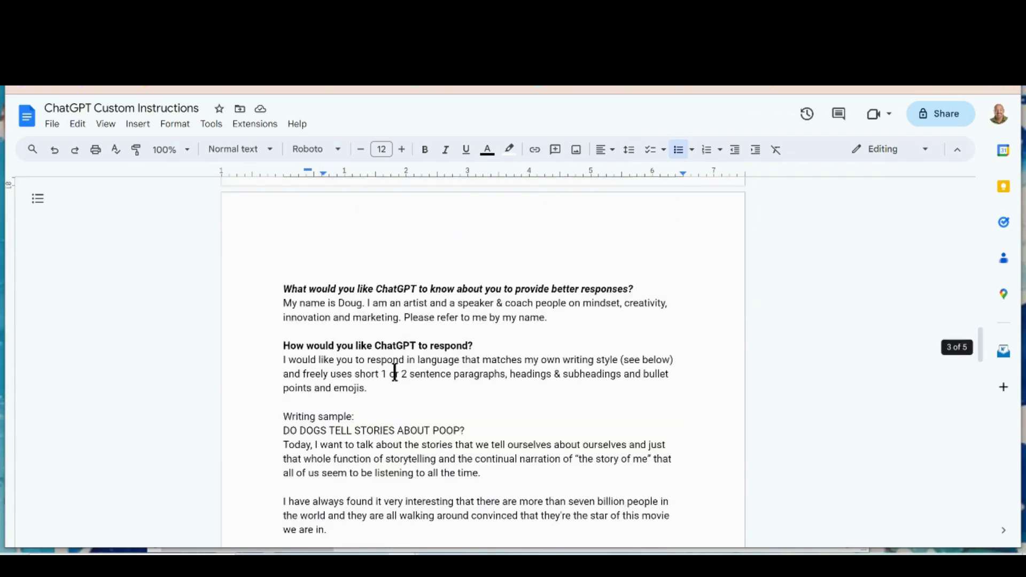
pyautogui.scroll(-3, 395, 372)
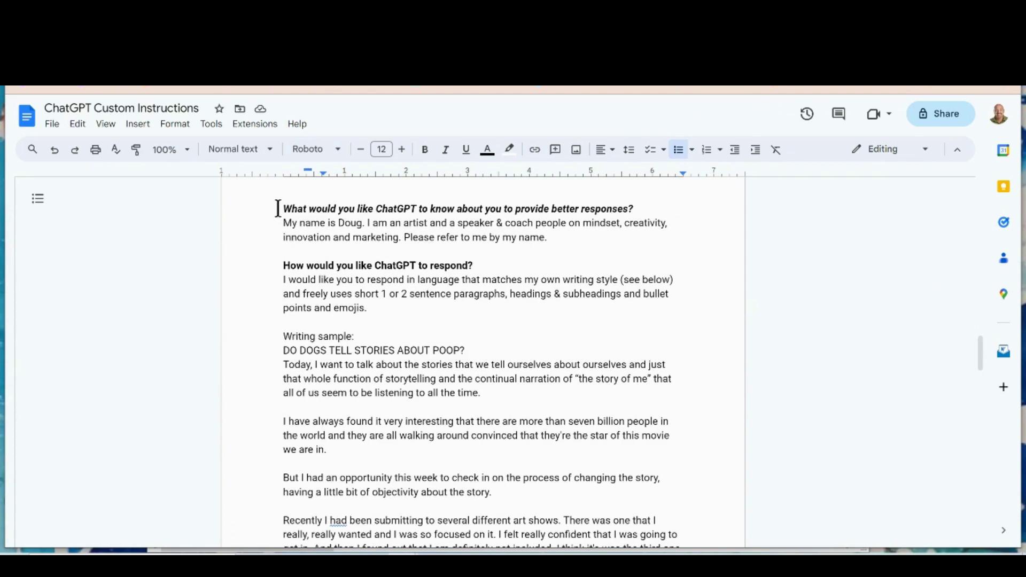
pyautogui.moveTo(283, 222); pyautogui.dragTo(570, 239)
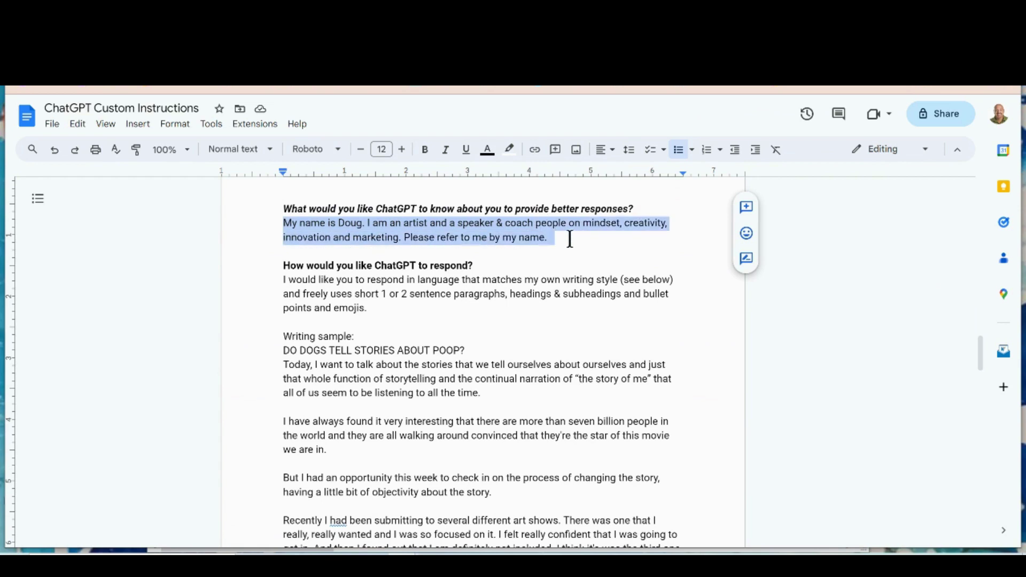
pyautogui.click(571, 239)
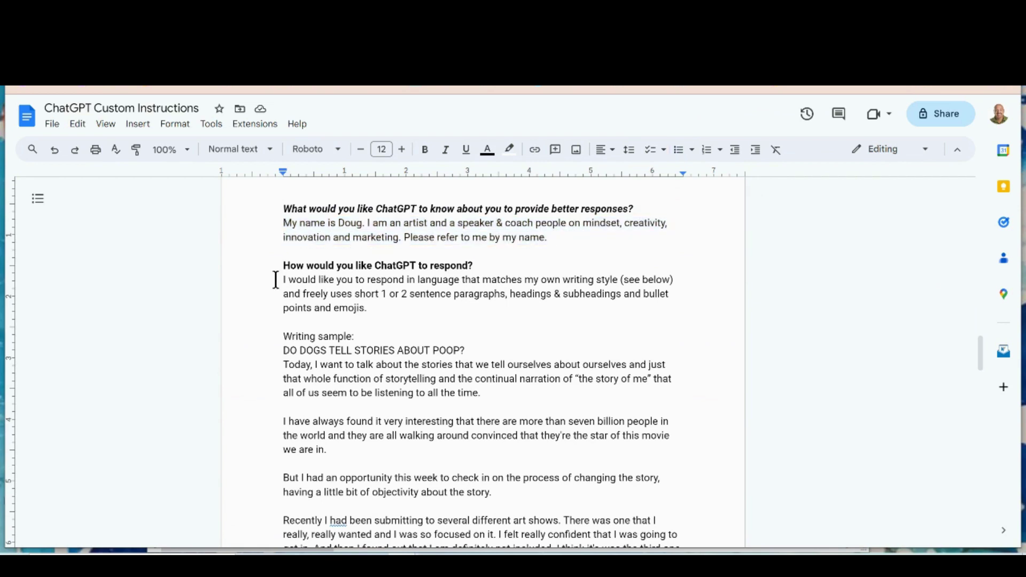
pyautogui.moveTo(277, 280); pyautogui.dragTo(427, 309)
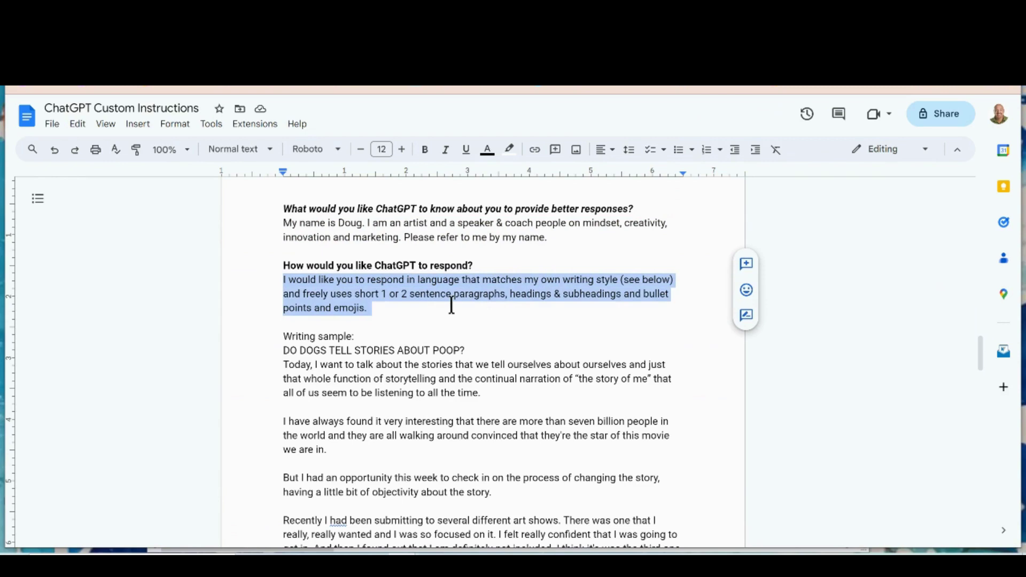
pyautogui.click(392, 318)
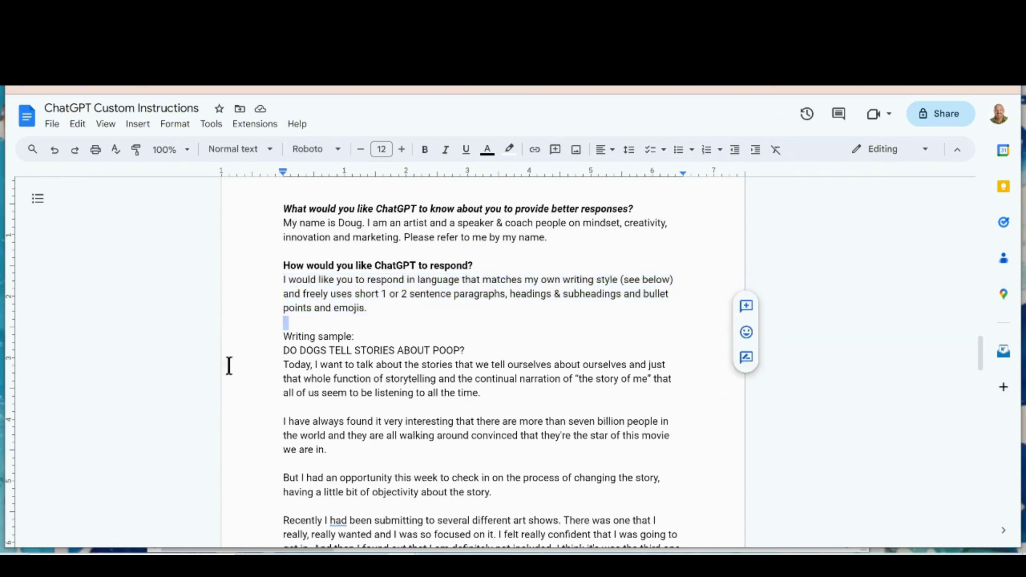
pyautogui.scroll(-13, 306, 363)
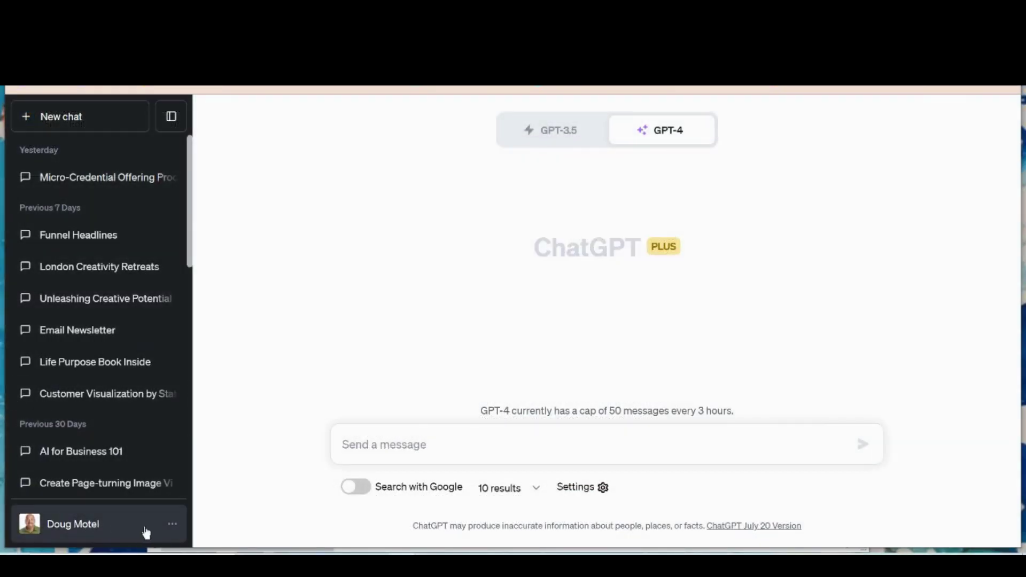
# Step: In ChatGPT, check the Custom instructions option among the beta features, and close the settings
pyautogui.click(173, 525)
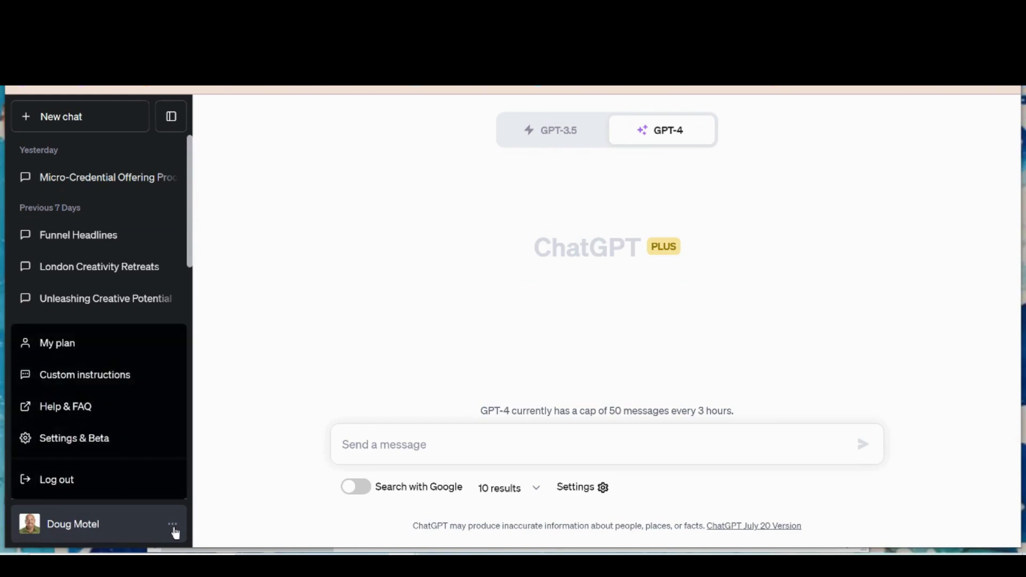
pyautogui.click(109, 443)
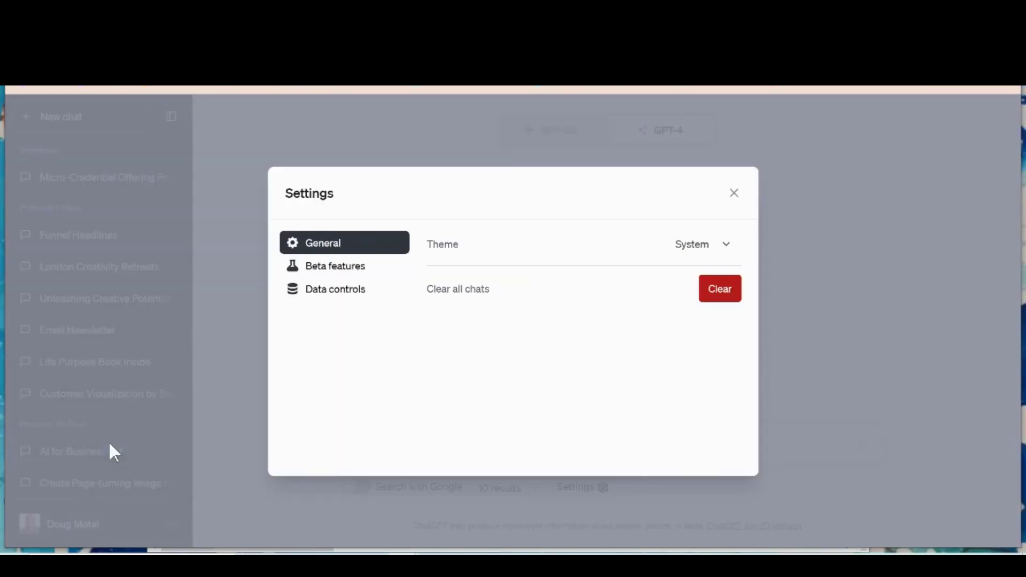
pyautogui.click(345, 268)
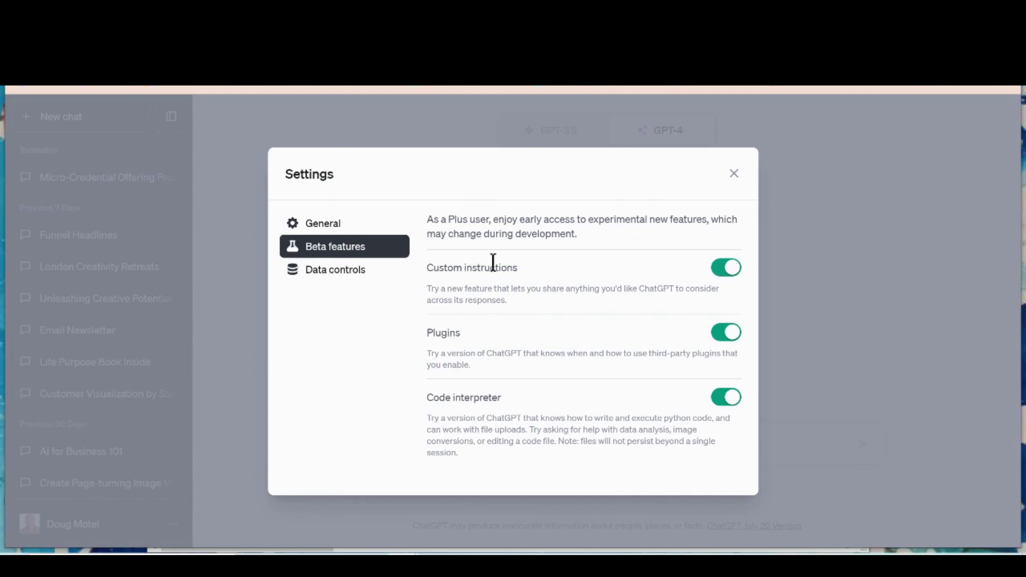
pyautogui.moveTo(426, 267); pyautogui.dragTo(521, 308)
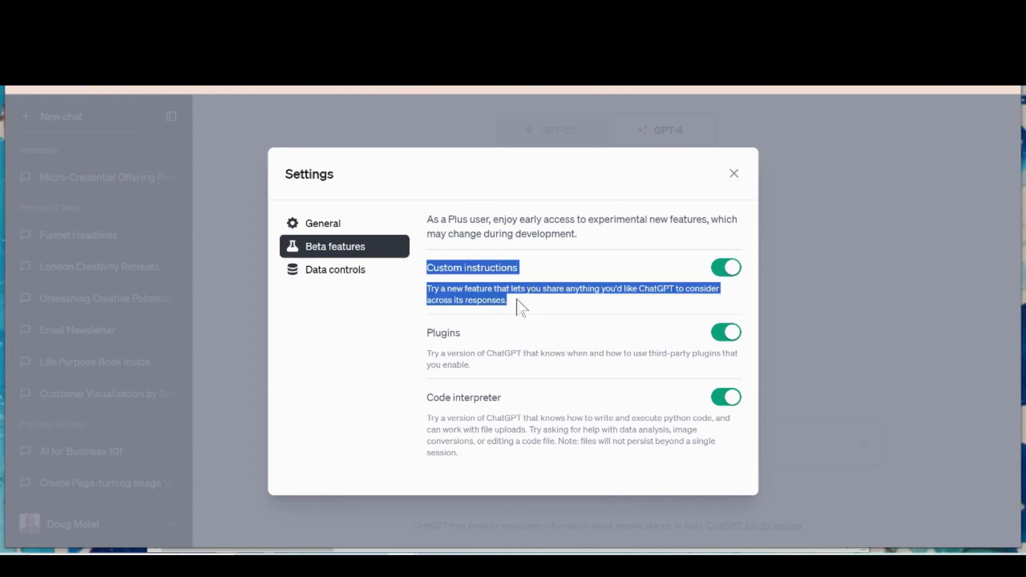
pyautogui.click(735, 177)
# Step: Open the custom instructions and paste the copied response preferences with writing sample as the answer to how ChatGPT should respond
pyautogui.click(171, 525)
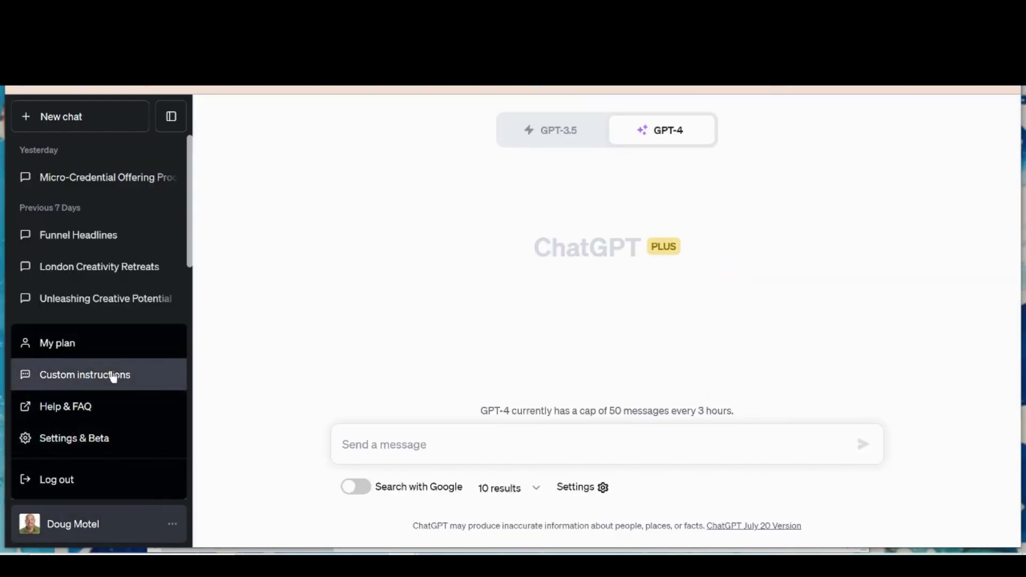
pyautogui.click(114, 376)
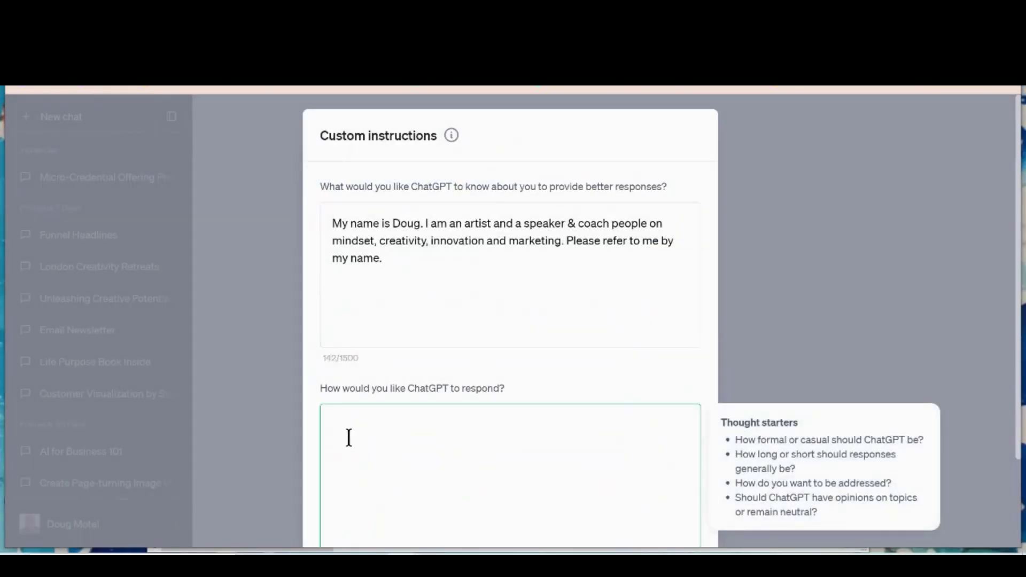
pyautogui.hotkey('ctrl', 'v')
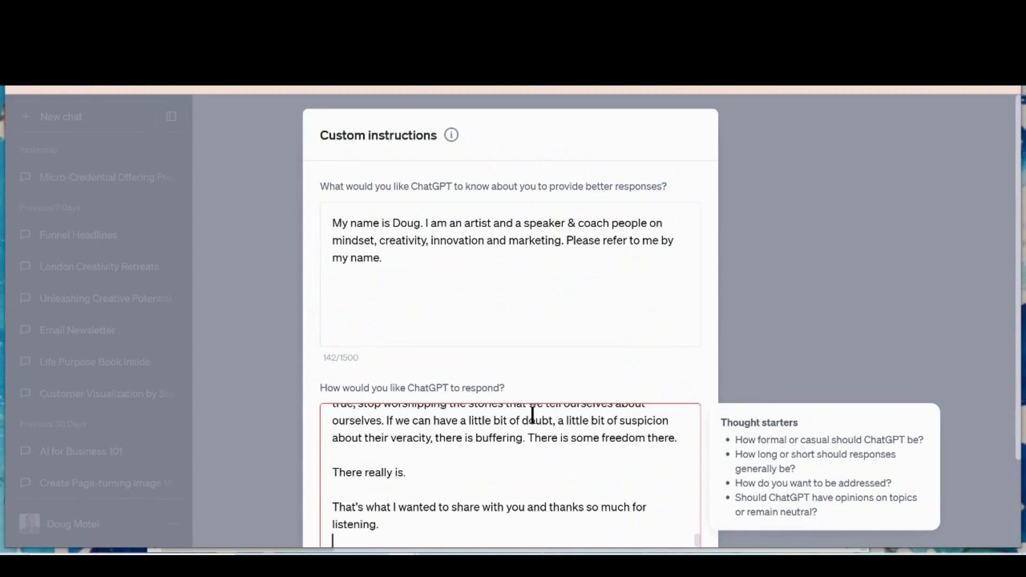
pyautogui.scroll(-5, 349, 438)
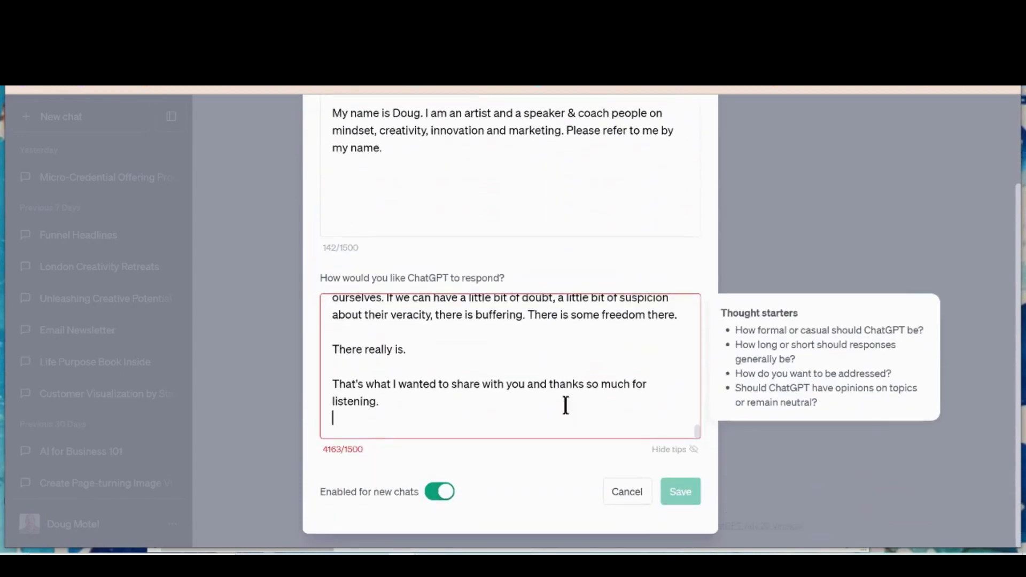
# Step: Delete the writing sample from "But what was actually great about it" to its end, and save the custom instructions
pyautogui.hotkey('ctrl', 'a')
pyautogui.moveTo(379, 413); pyautogui.dragTo(331, 357)
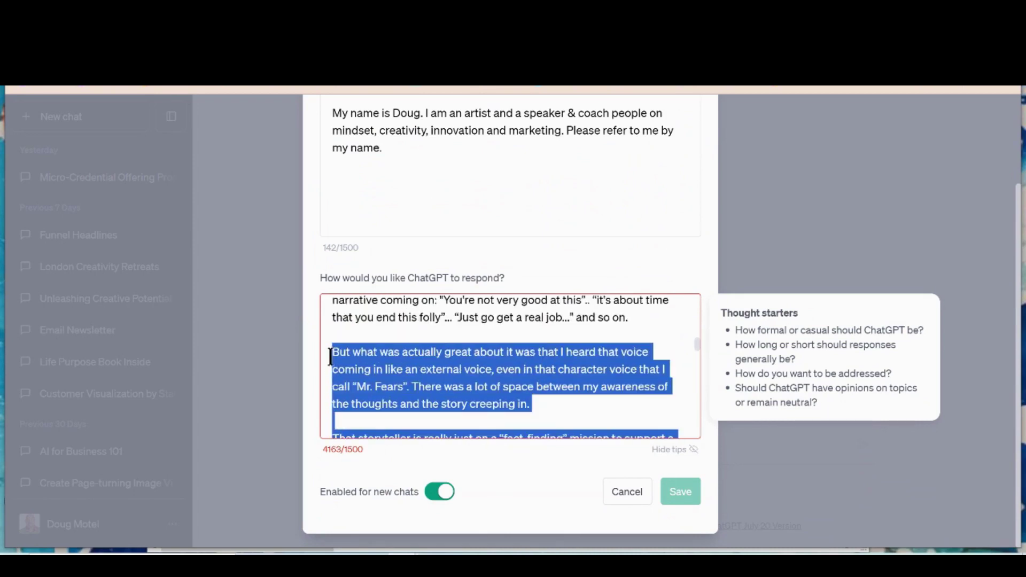
pyautogui.press('BackSpace')
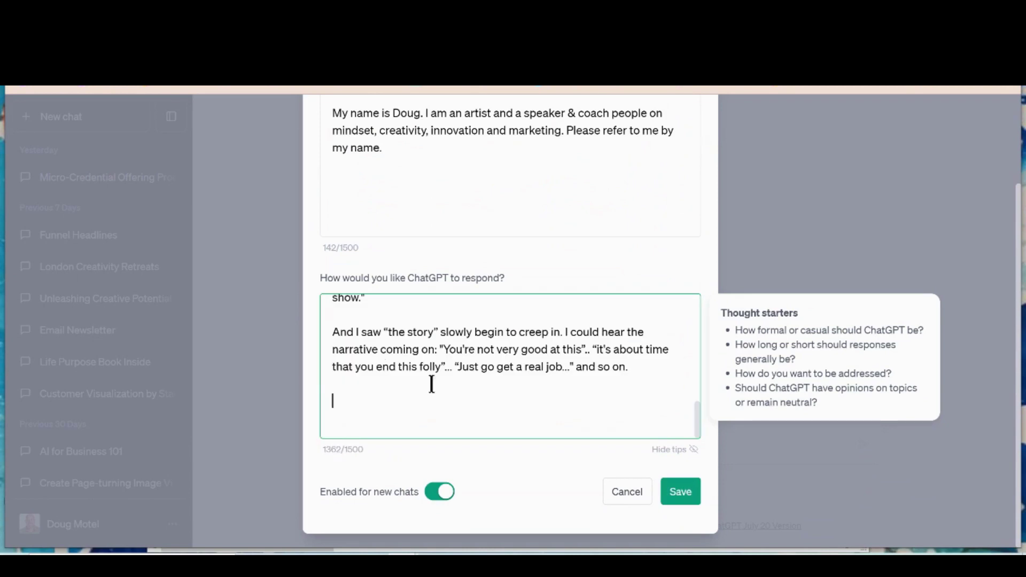
pyautogui.click(689, 494)
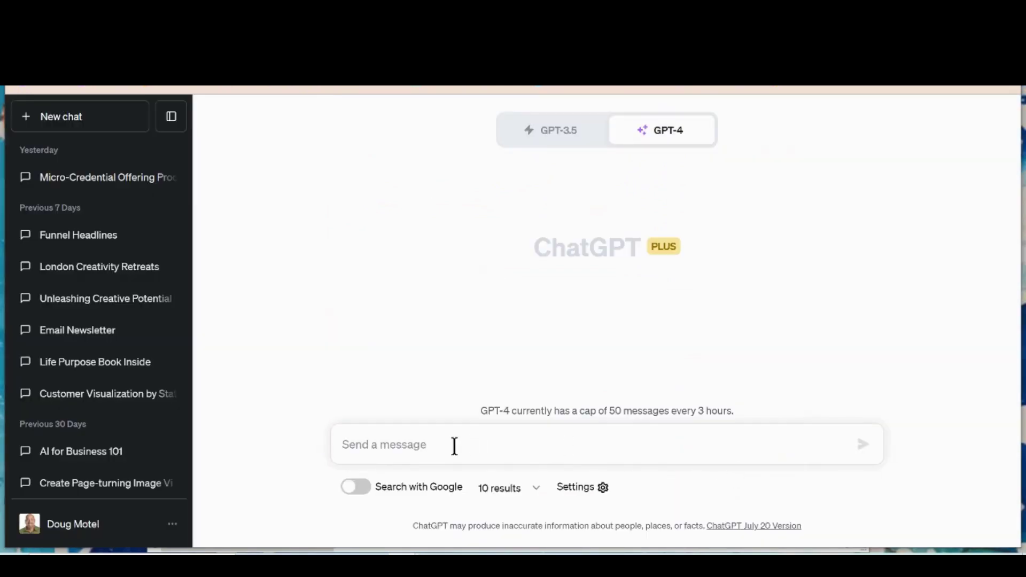
# Step: Send the prompt "Write an email about my coaching style." and look over the generated email
pyautogui.write('Write an email')
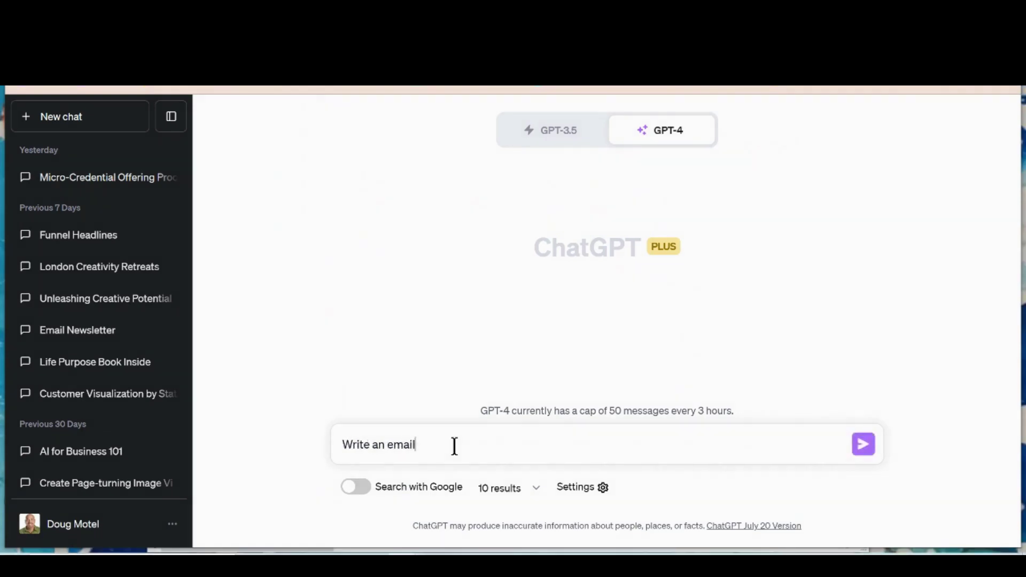
pyautogui.write(' about my coaching style.')
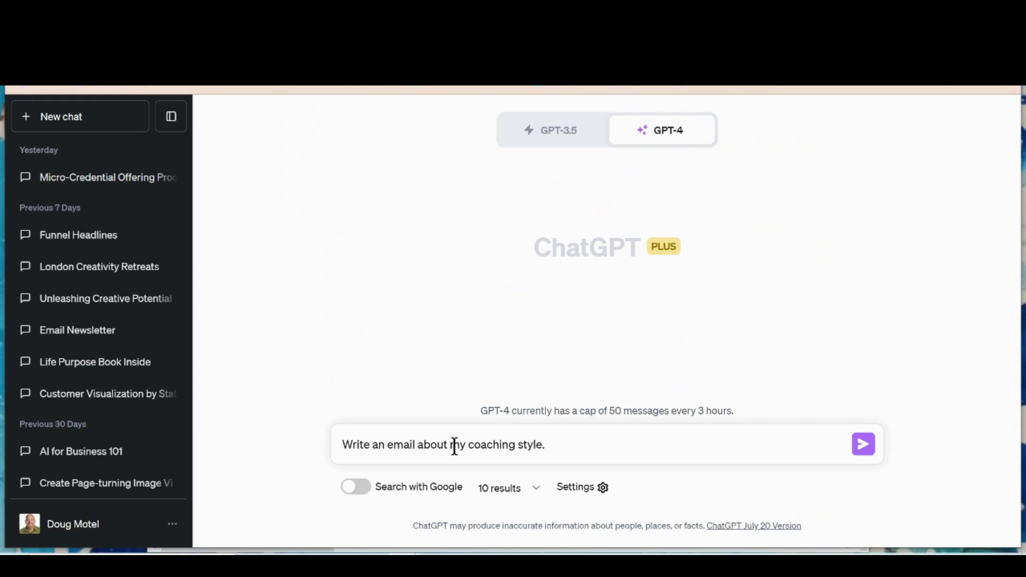
pyautogui.press('Return')
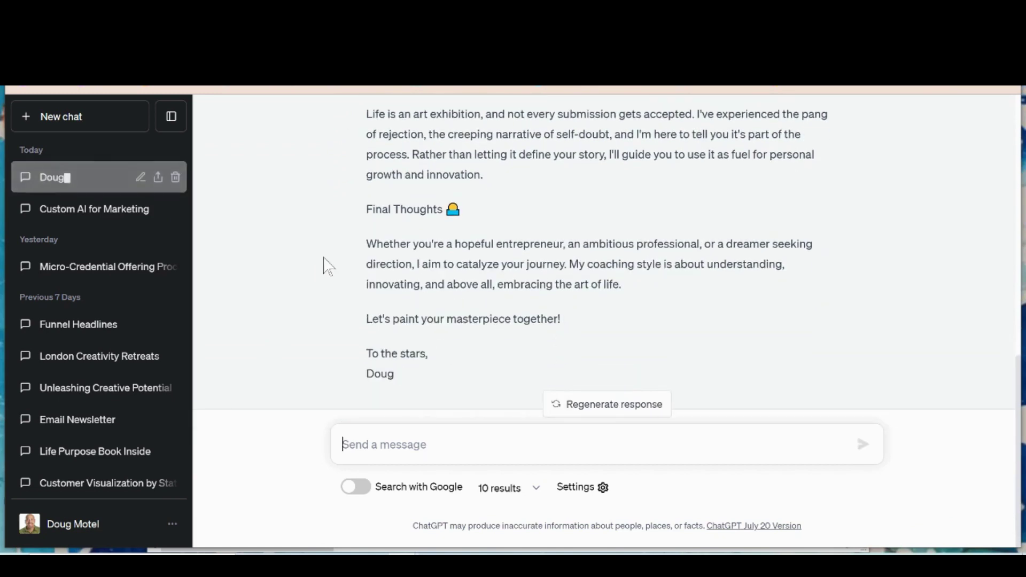
pyautogui.scroll(15, 328, 266)
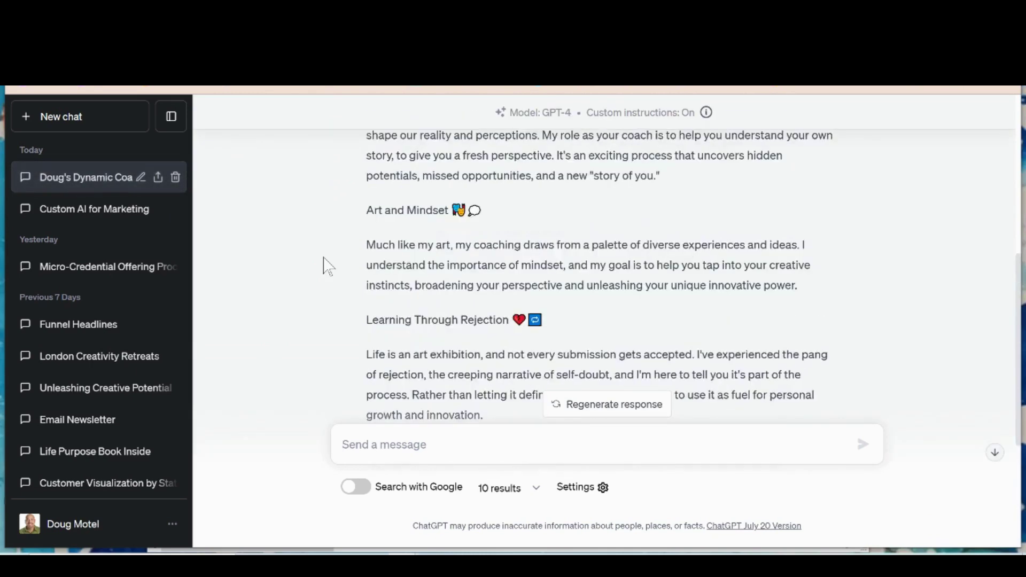
# Step: Send the follow-up prompt "Great. Provide me with 10 tweets based on this email..."
pyautogui.scroll(-5, 326, 266)
pyautogui.write('Great. Provide me with 10 tweets based on this email...')
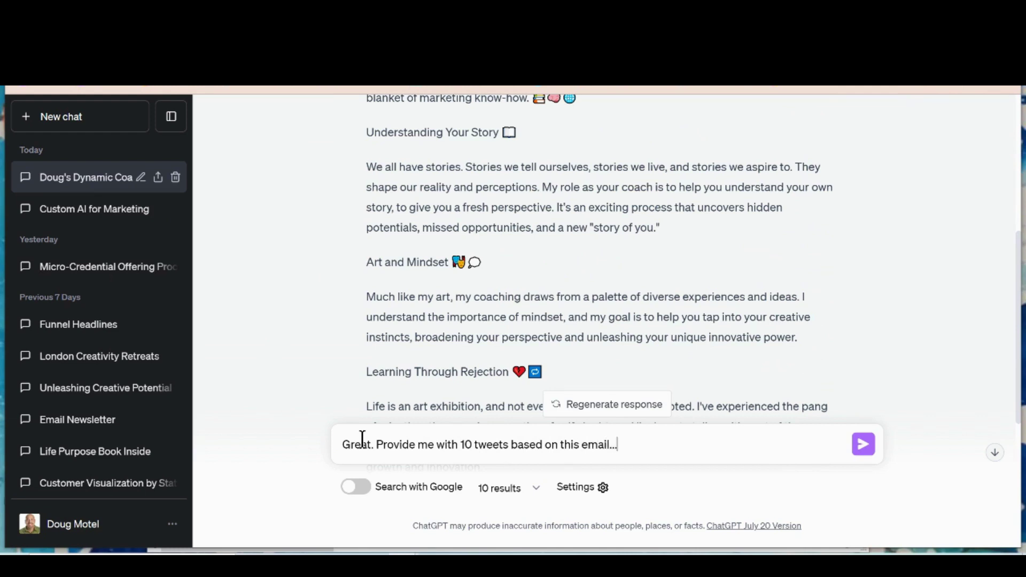
pyautogui.press('Return')
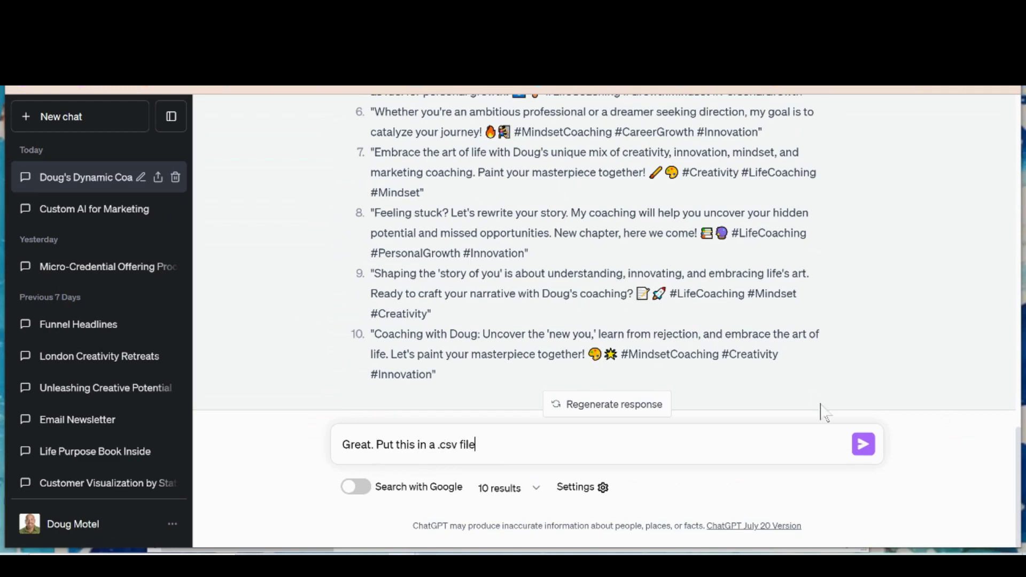
# Step: Send the prompt "Great. Put this in a .csv file" and copy the CSV code block from the response
pyautogui.click(872, 443)
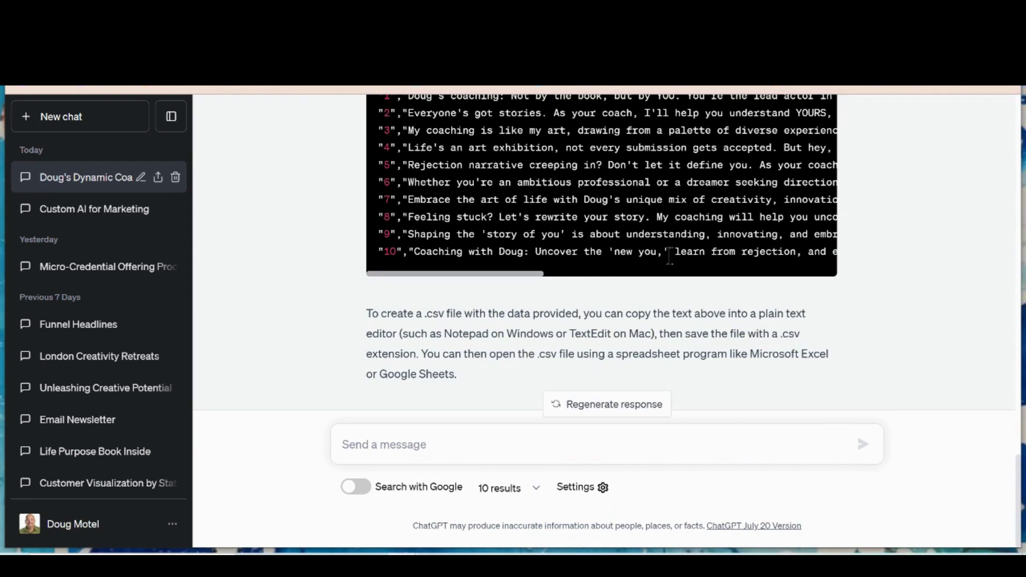
pyautogui.scroll(3, 669, 256)
pyautogui.click(791, 214)
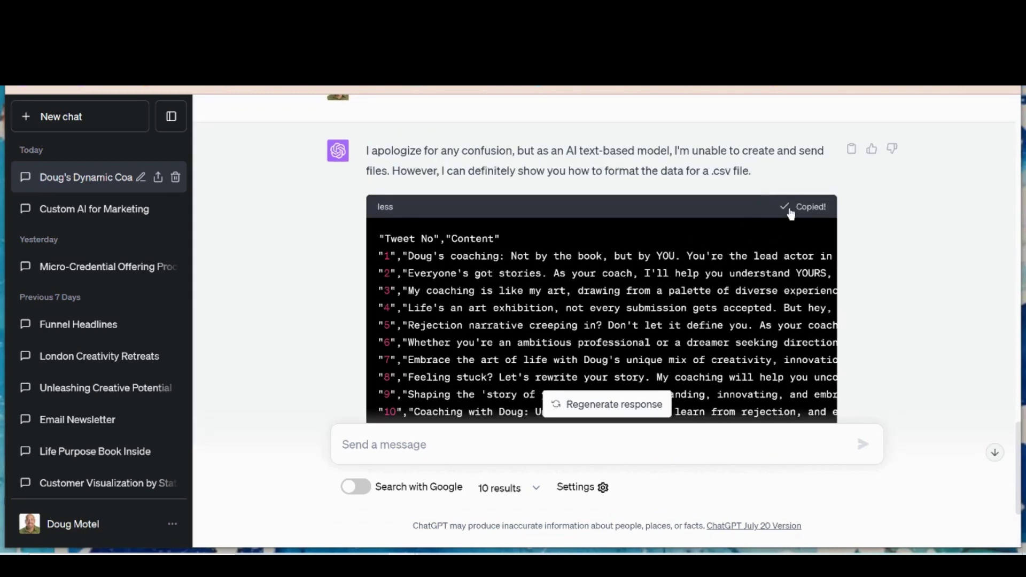